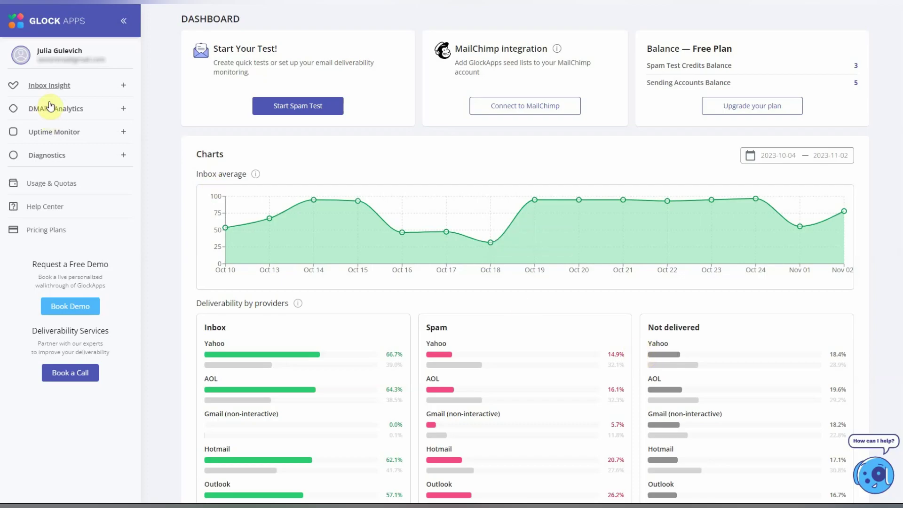
Step: Choose Start Manual Test, keep all filters and North America providers selected, and proceed to settings
click(297, 113)
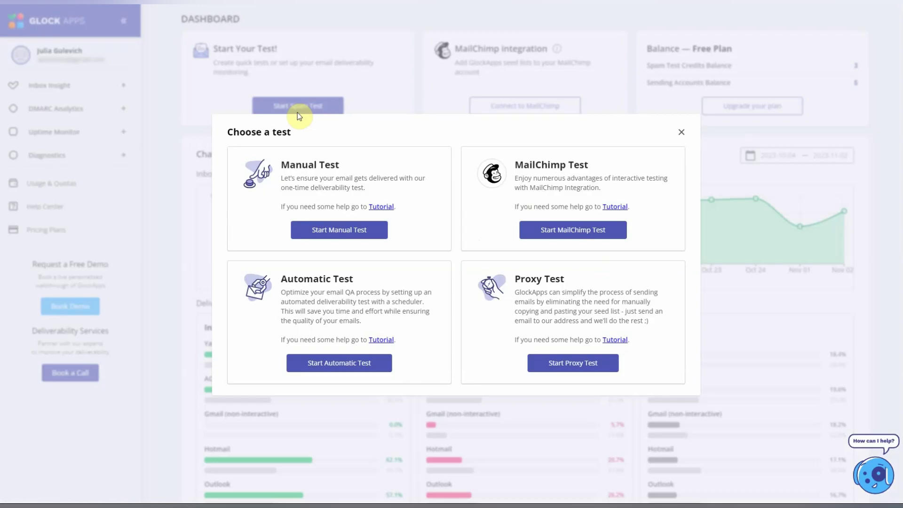
click(330, 238)
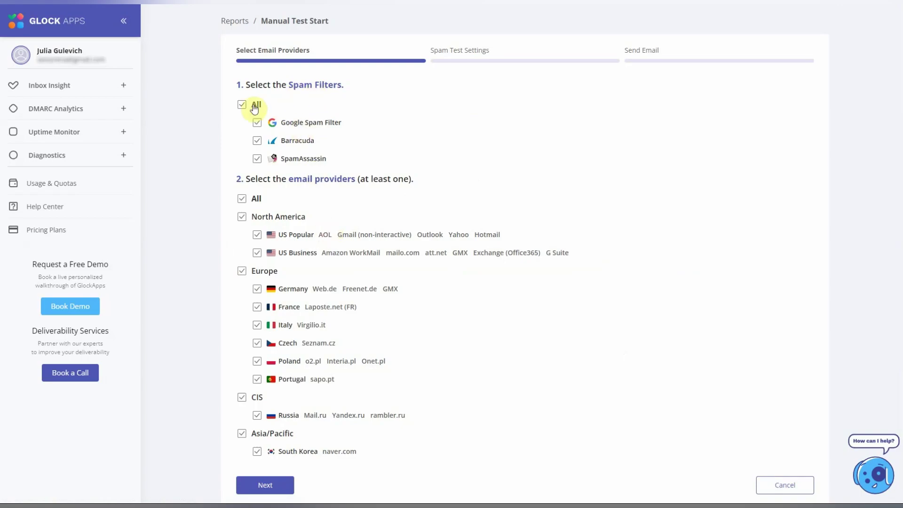
click(242, 218)
click(242, 217)
click(266, 481)
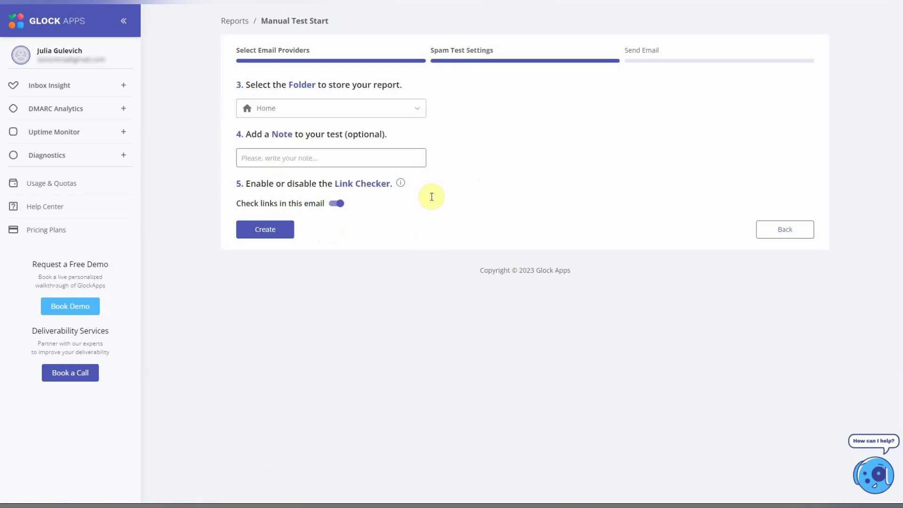
Step: Put the test in the Home folder and add the note 'test'
click(416, 112)
click(303, 128)
click(318, 158)
text(test)
Step: Leave Check links enabled and create the test
click(334, 203)
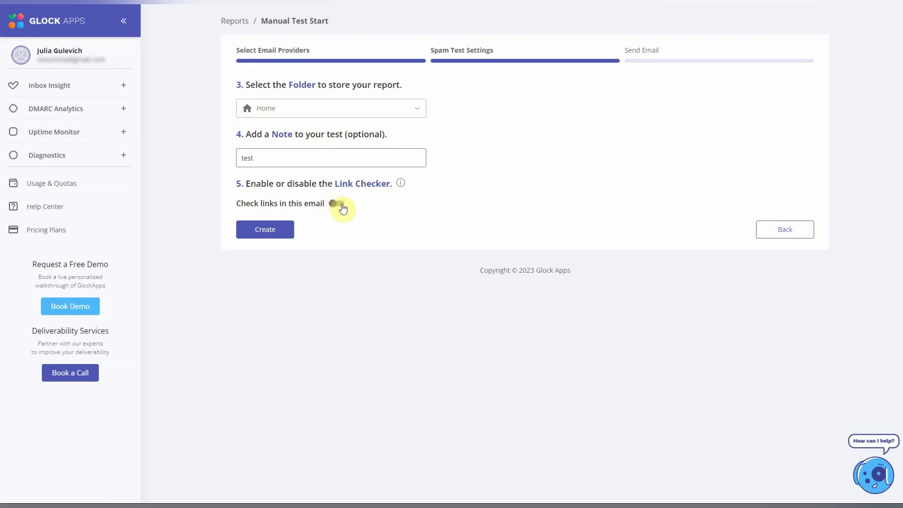
click(342, 209)
click(281, 233)
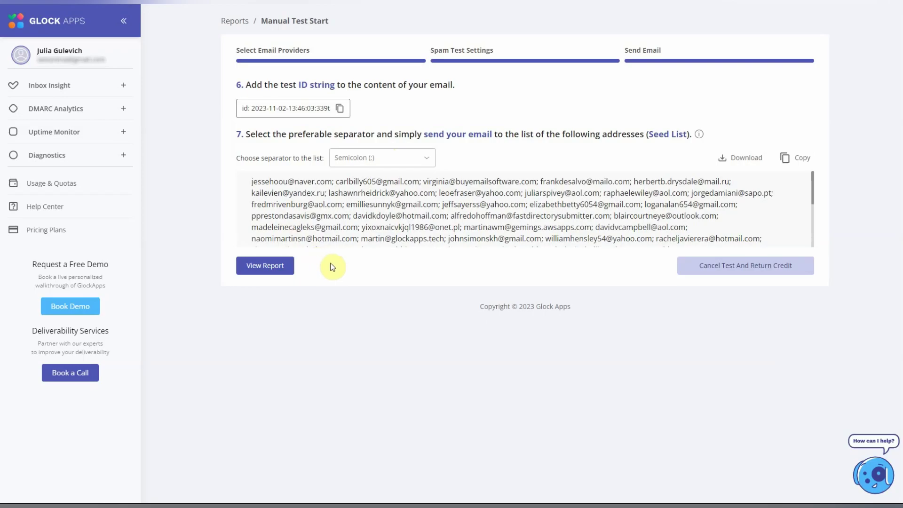
click(340, 108)
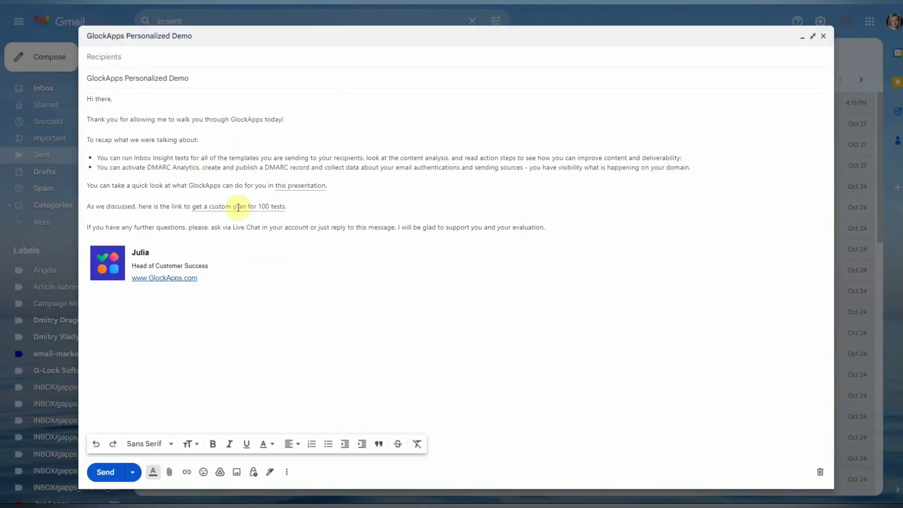
click(219, 276)
key(Return)
key(ctrl+v)
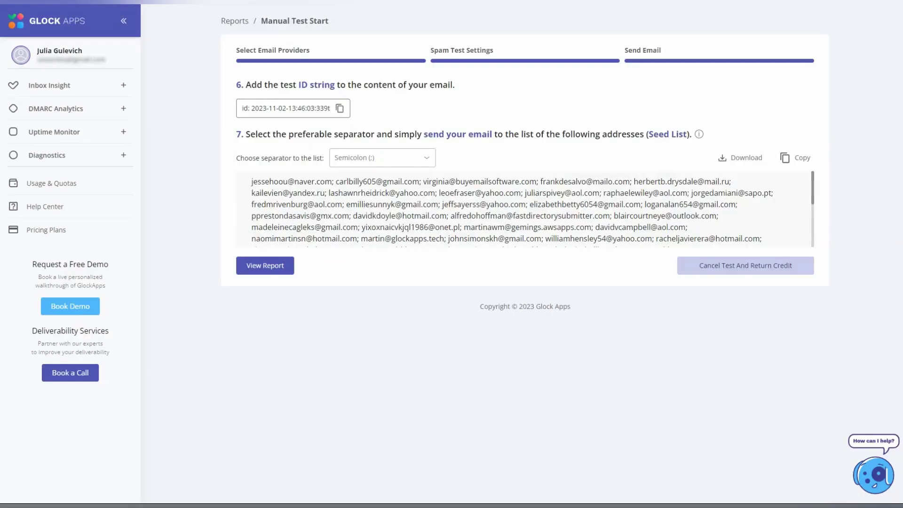
Step: Choose Semicolon (;) as the seed list separator
click(427, 160)
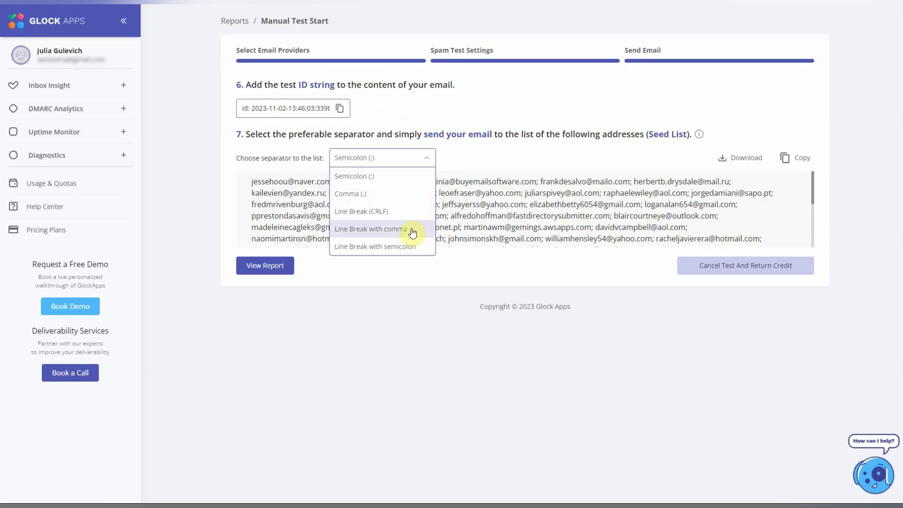
click(411, 183)
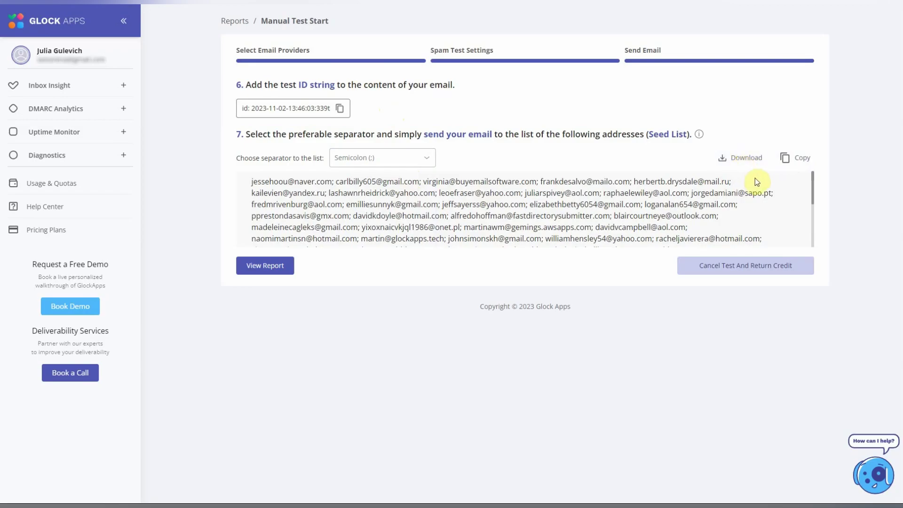
Step: Copy the seed list, paste it into the draft's Recipients field, and send the email
click(791, 163)
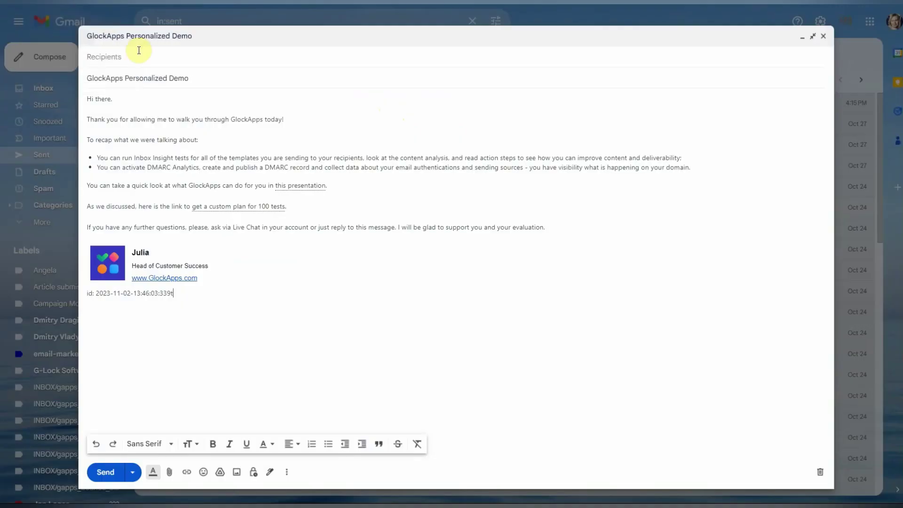
click(143, 54)
key(ctrl+v)
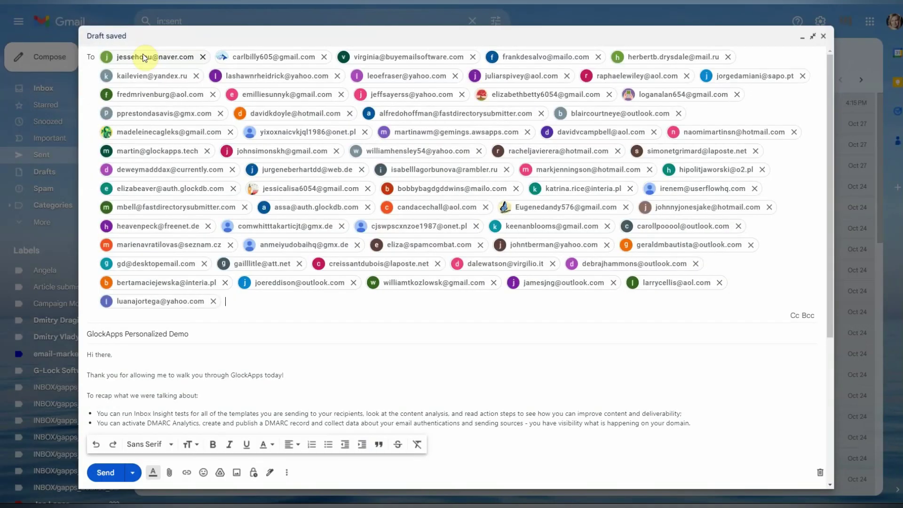
click(137, 389)
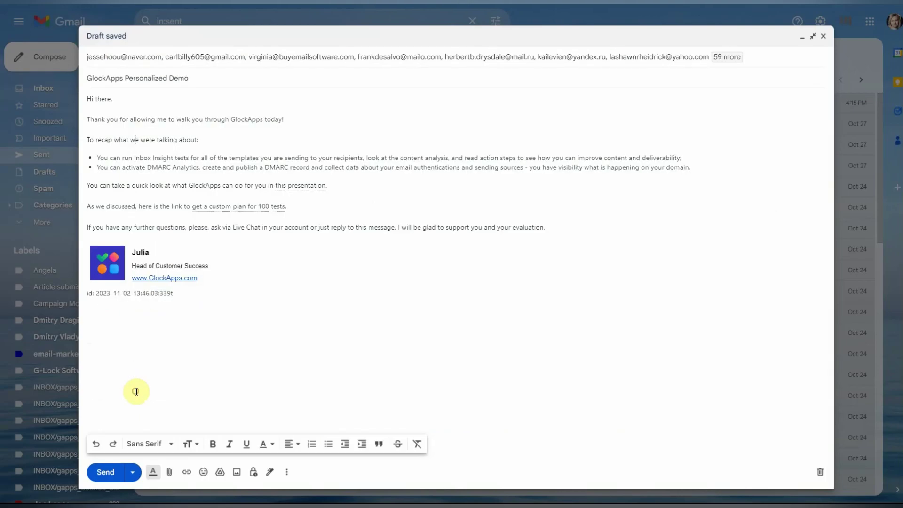
click(110, 469)
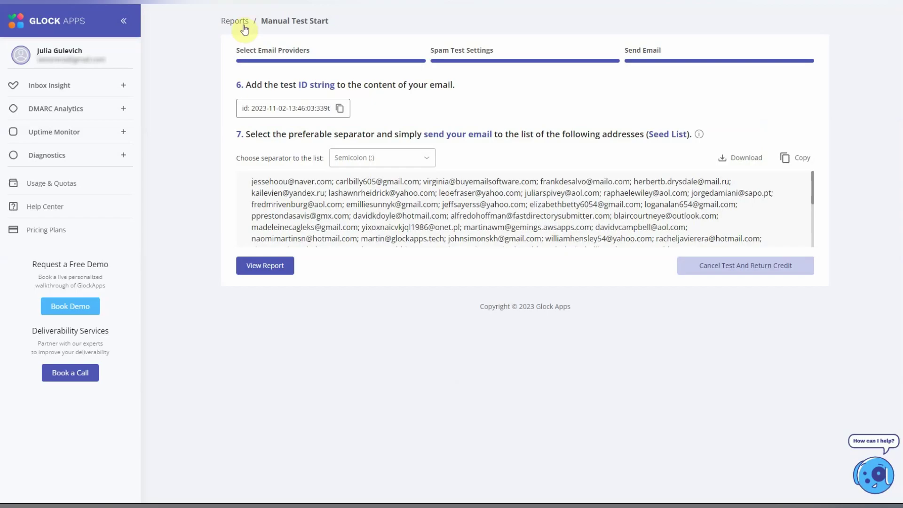
Step: Open the Personalized Demo report and expand the IP Black Lists check, closing Domain Black Lists
click(264, 268)
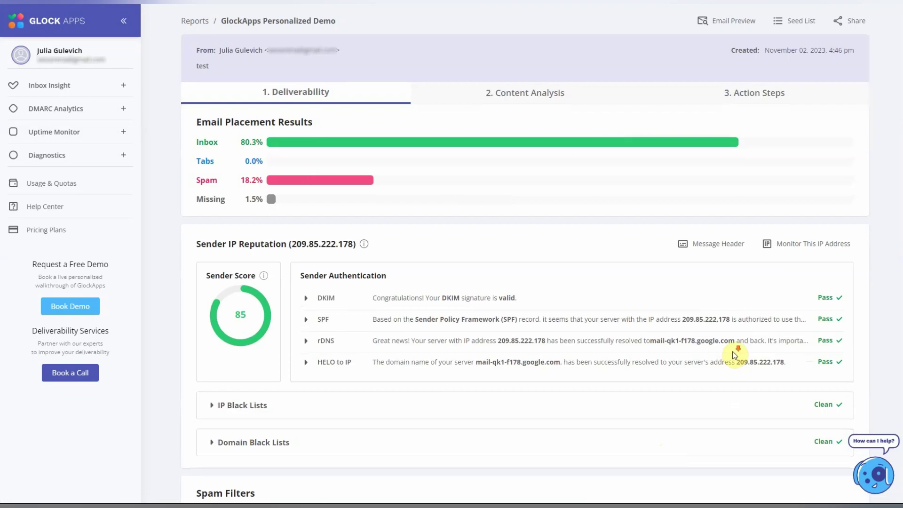
scroll(735, 354, down, 3)
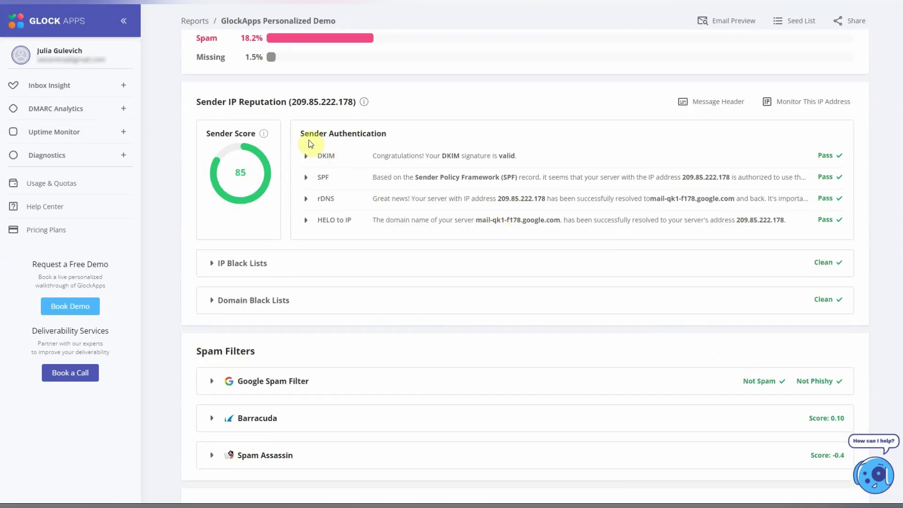
click(212, 264)
click(213, 328)
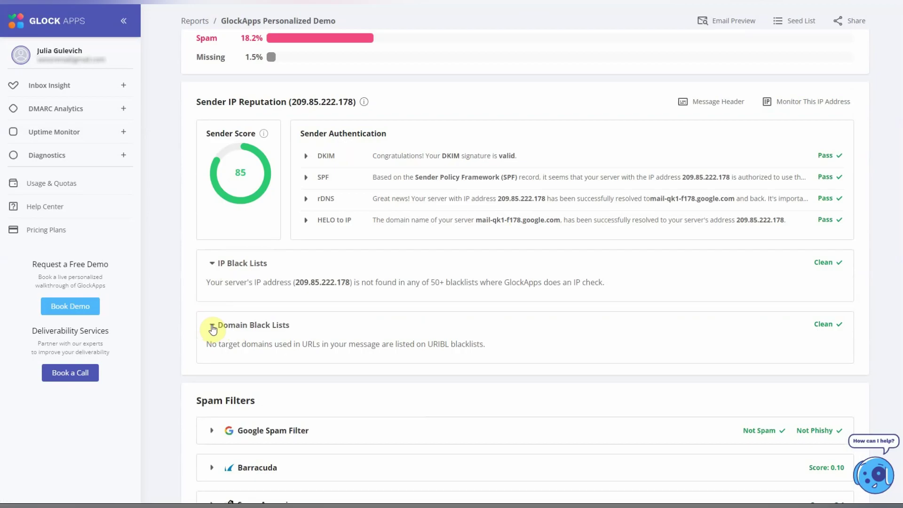
click(212, 326)
Step: Expand and collapse the Google Spam Filter, Barracuda and Spam Assassin results
scroll(295, 346, down, 6)
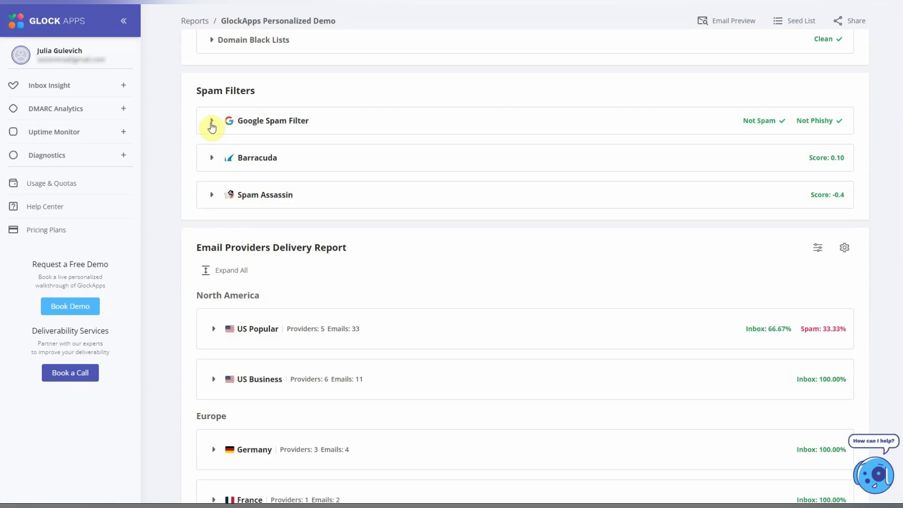
click(212, 124)
click(212, 123)
click(215, 156)
click(212, 158)
click(212, 200)
click(211, 200)
Step: Expand the US Popular group and show the AOL, Outlook and Yahoo seed results
scroll(274, 259, down, 1)
scroll(274, 259, down, 2)
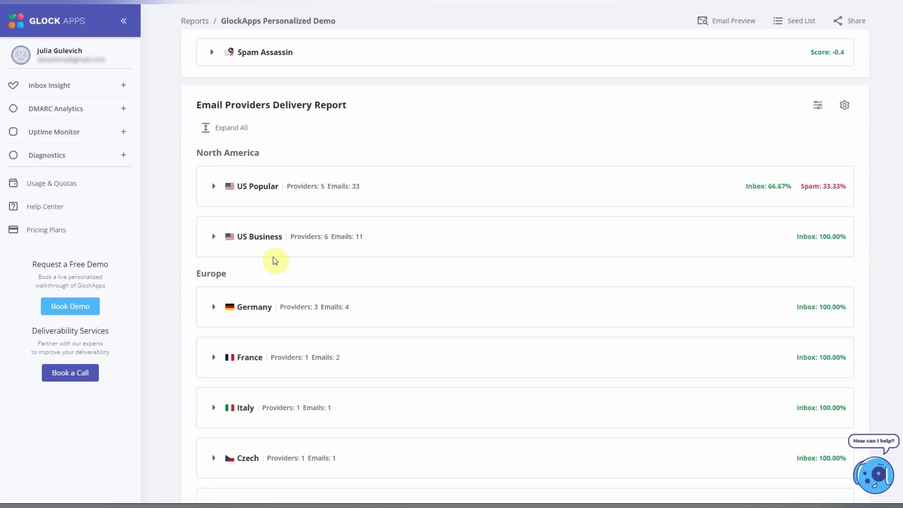
click(213, 191)
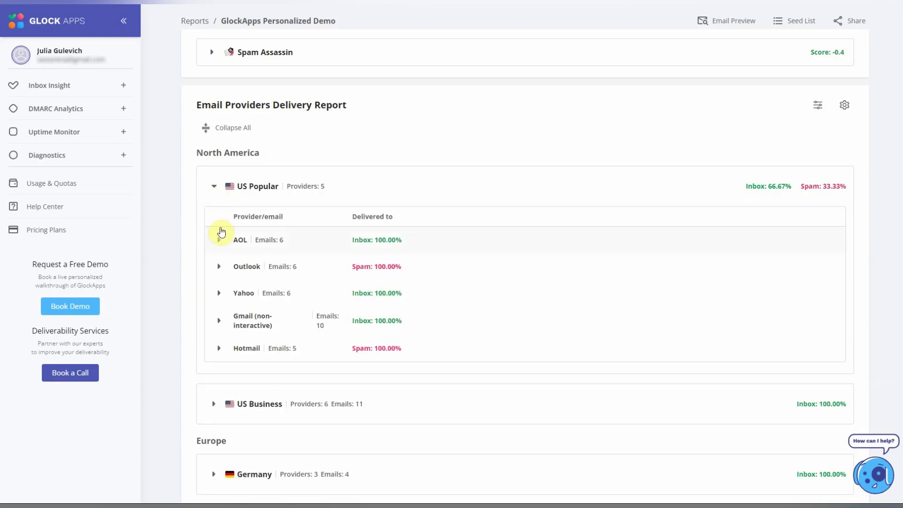
click(220, 239)
scroll(238, 332, down, 4)
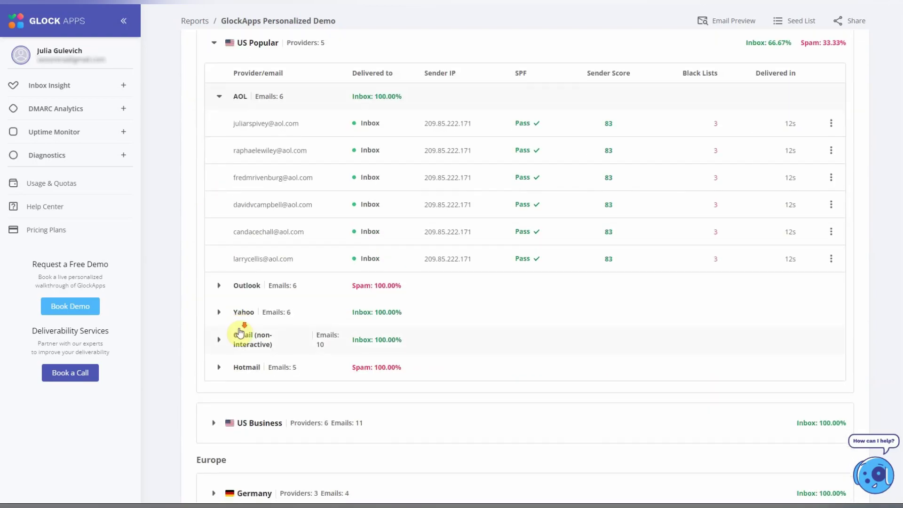
click(218, 239)
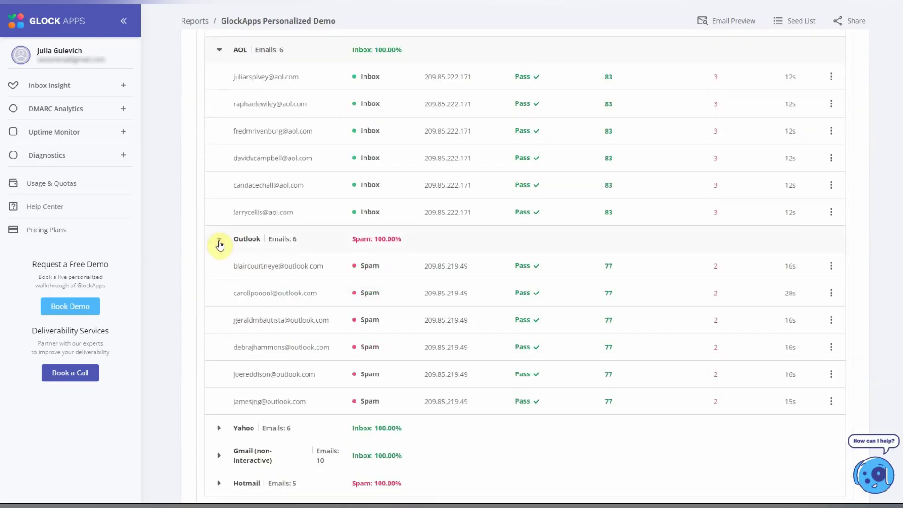
scroll(365, 344, down, 2)
click(219, 333)
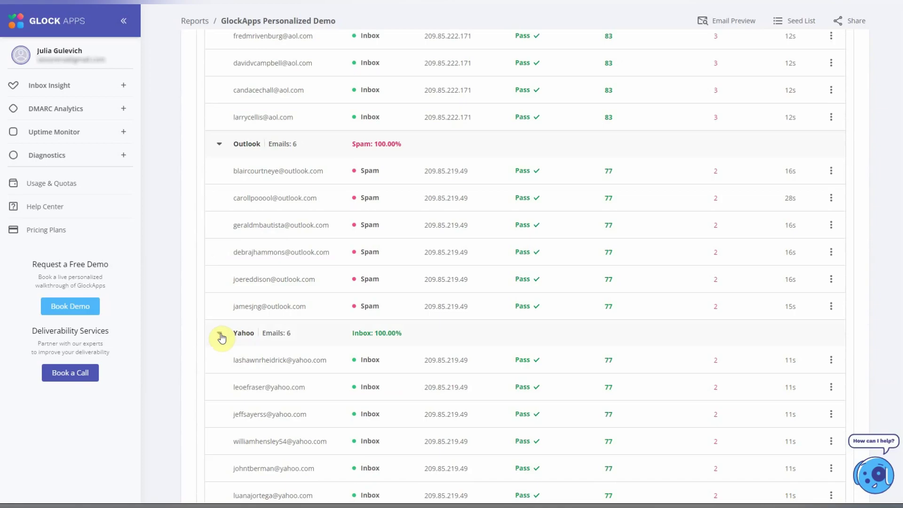
Step: Collapse Yahoo and expand Gmail (non-interactive), showing all 10 messages in Primary
click(221, 335)
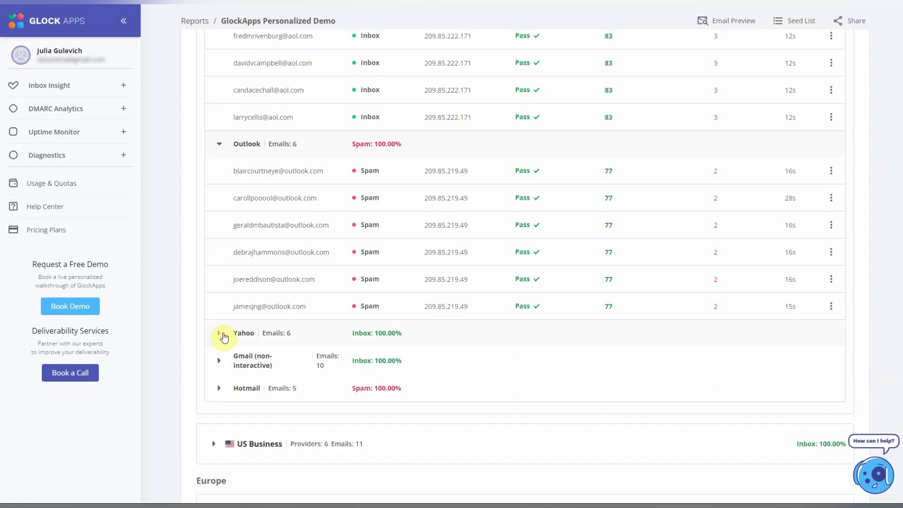
click(220, 361)
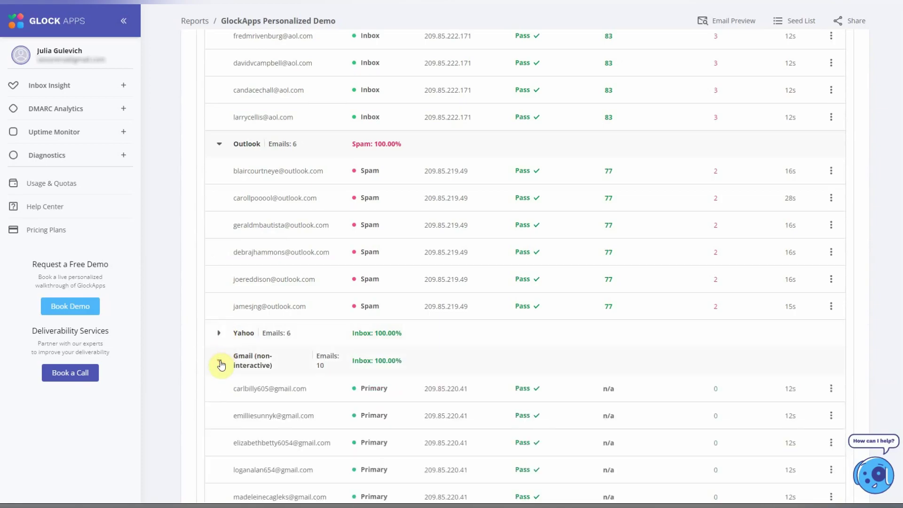
scroll(221, 365, down, 3)
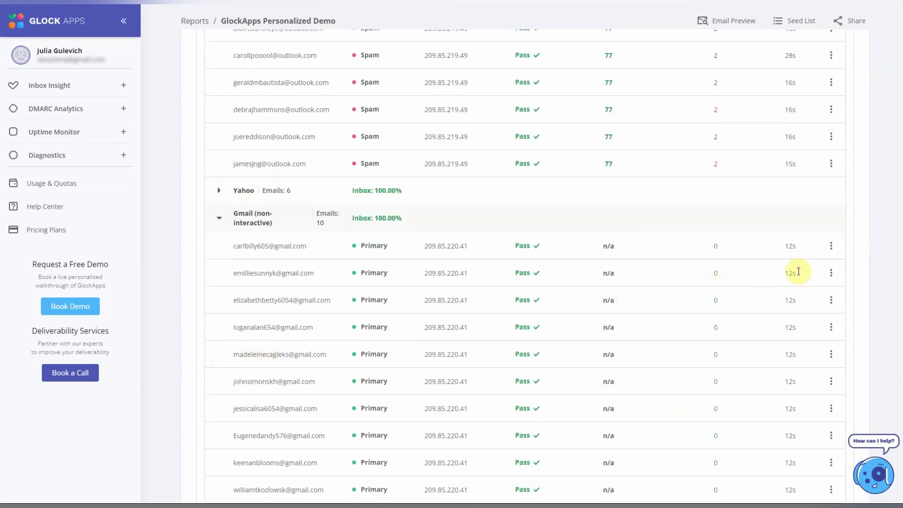
click(831, 245)
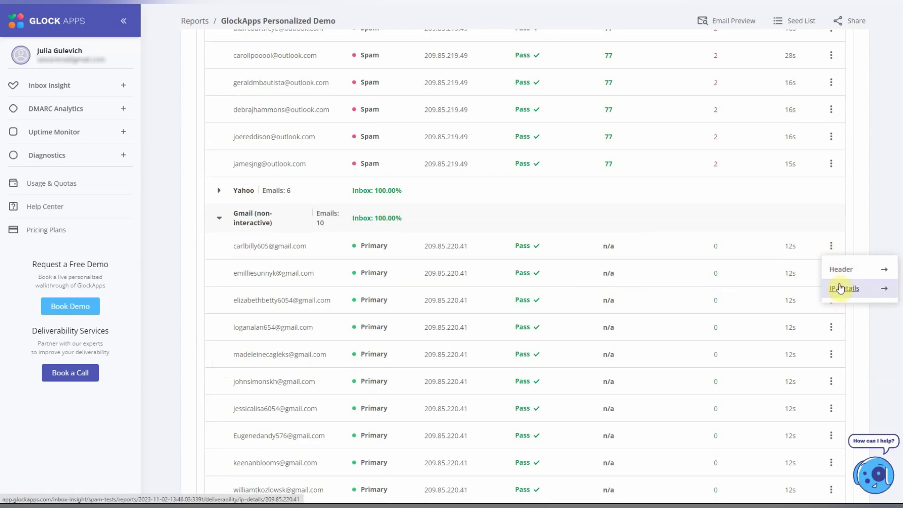
Step: Show the first Gmail seed message's header, then go back via the Personalized Demo breadcrumb
click(839, 270)
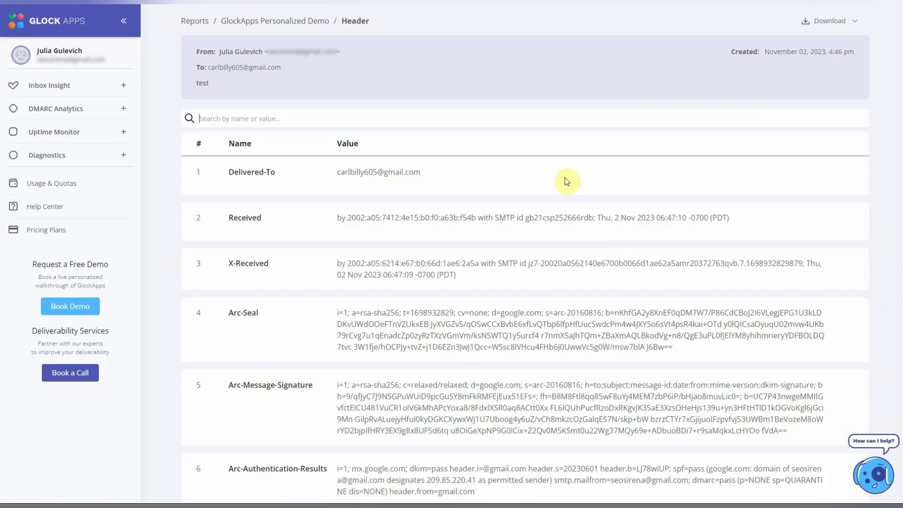
click(322, 24)
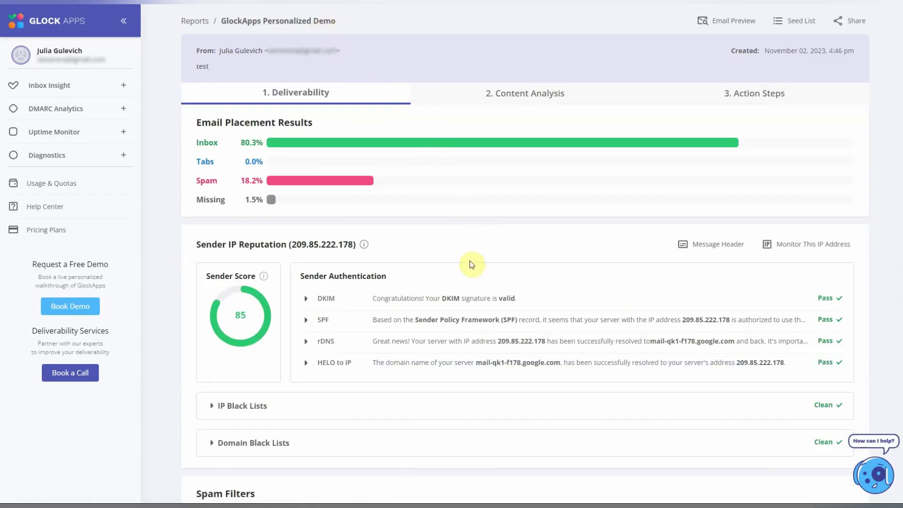
Step: Switch to Content Analysis and scroll through the 14.7 kB size, image and link checks
click(529, 104)
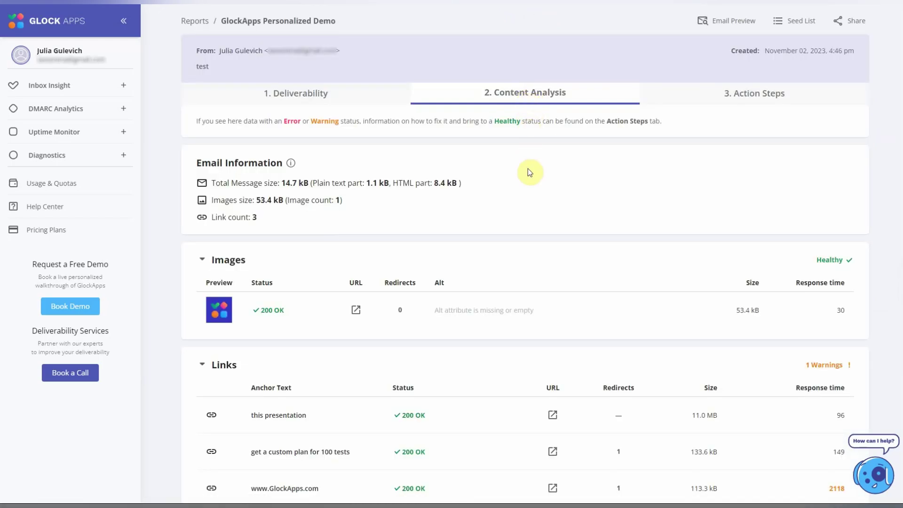
scroll(529, 172, down, 1)
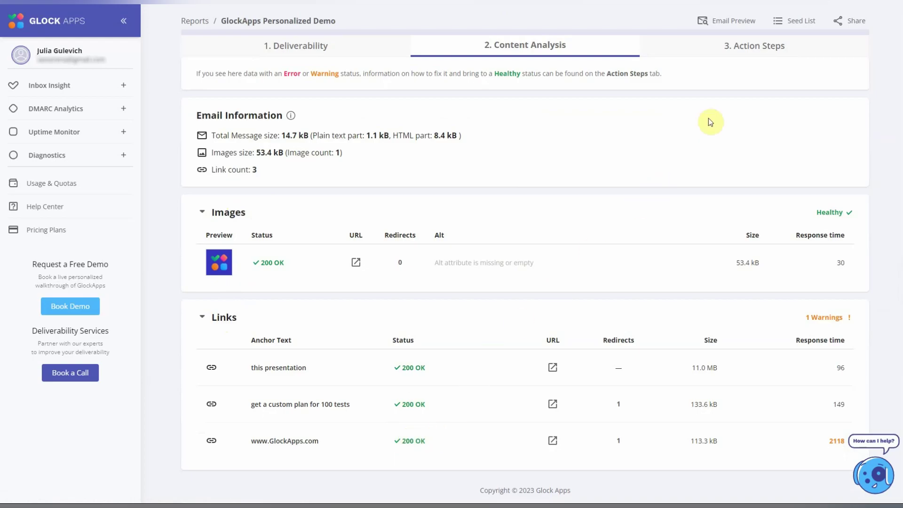
Step: Switch to Action Steps and scroll through the Outlook spam folder and sender score tips
click(759, 45)
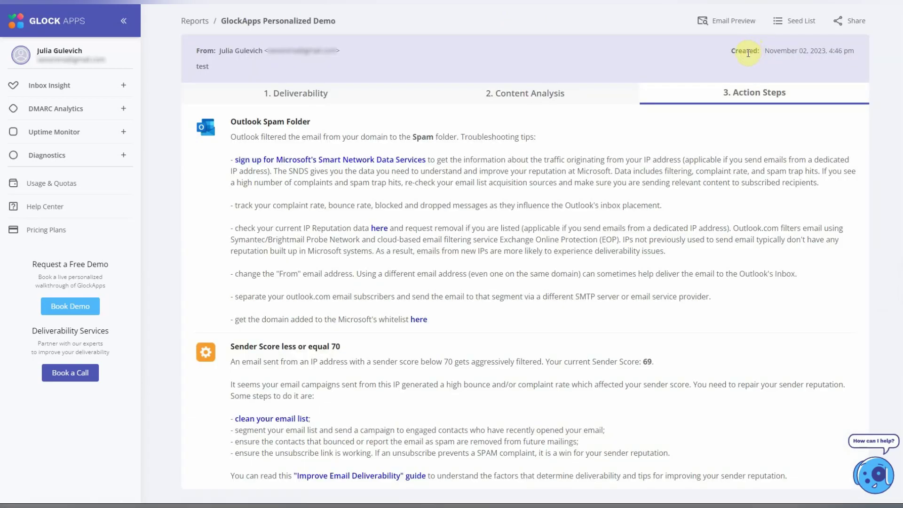
scroll(721, 204, down, 1)
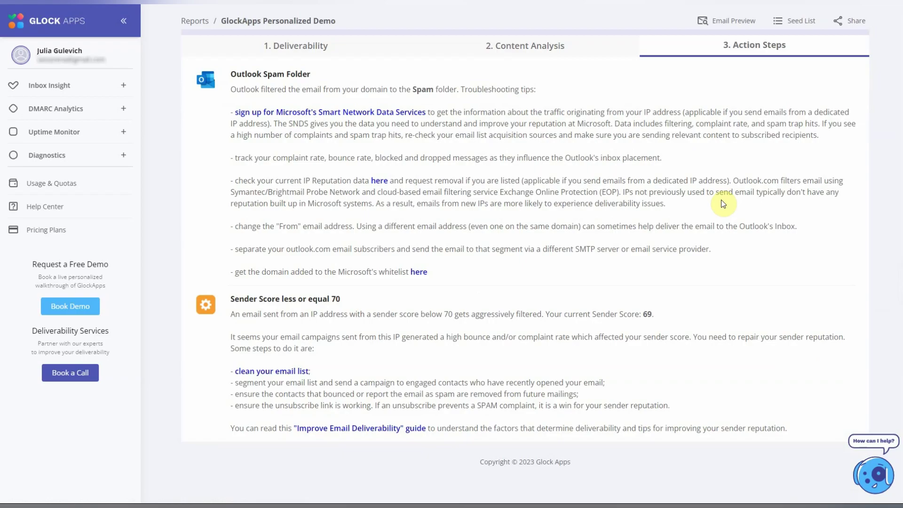
scroll(721, 200, up, 1)
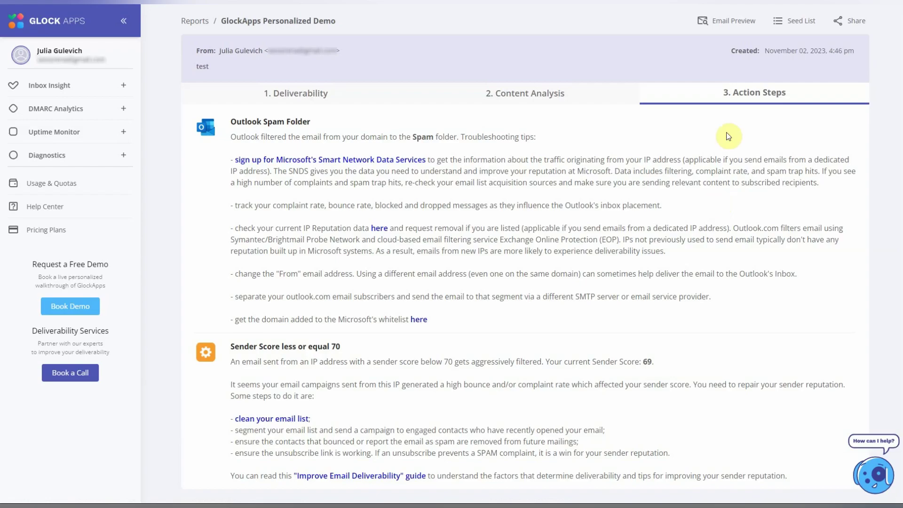
click(733, 23)
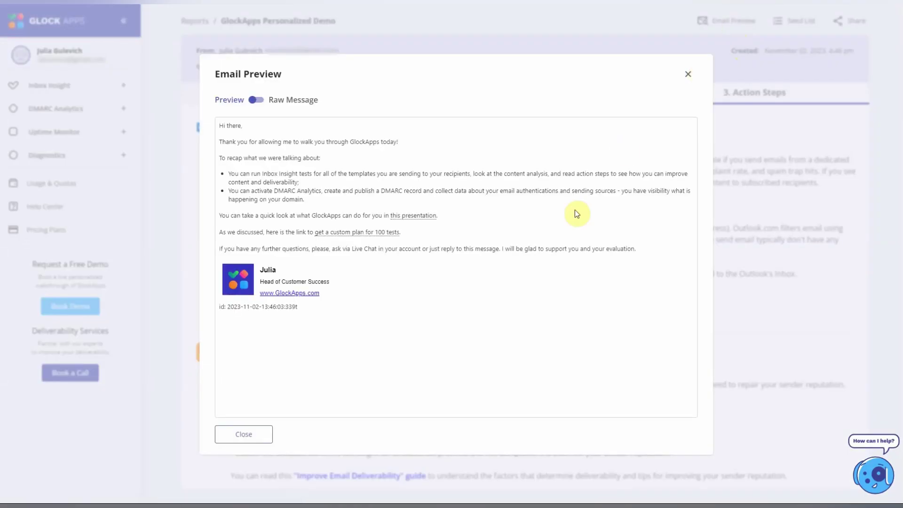
click(271, 104)
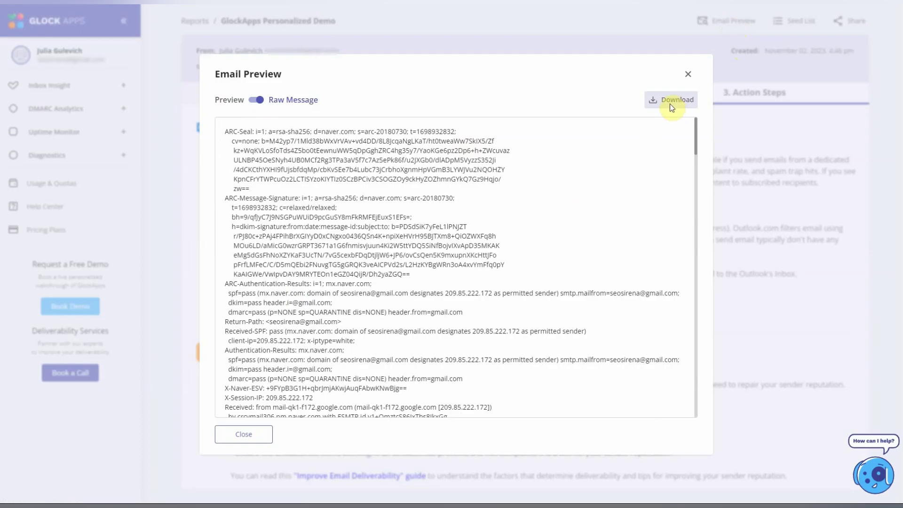
click(688, 75)
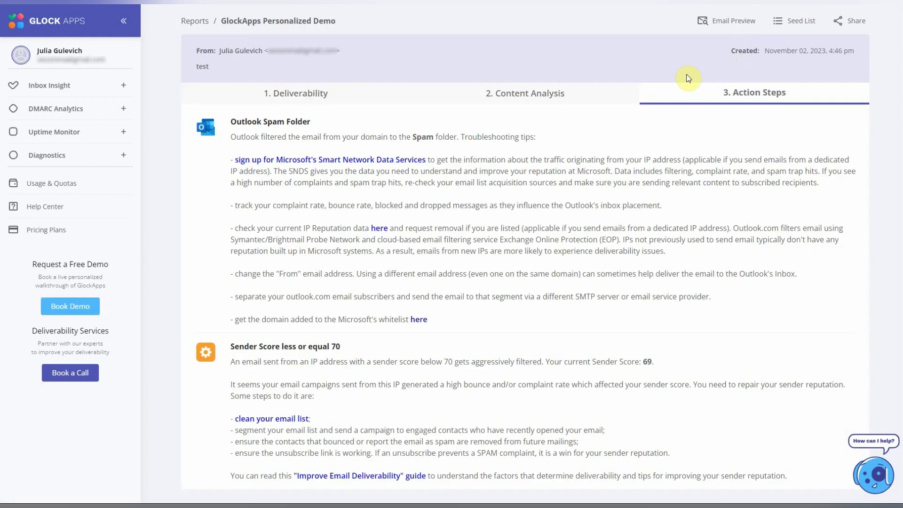
click(788, 25)
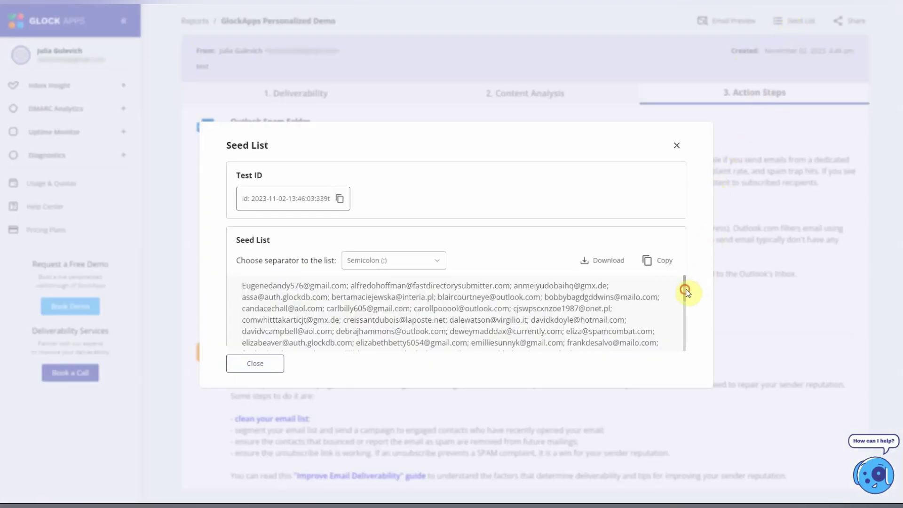
mouse_move(685, 288)
mouse_down()
mouse_move(684, 324)
mouse_move(684, 303)
mouse_up()
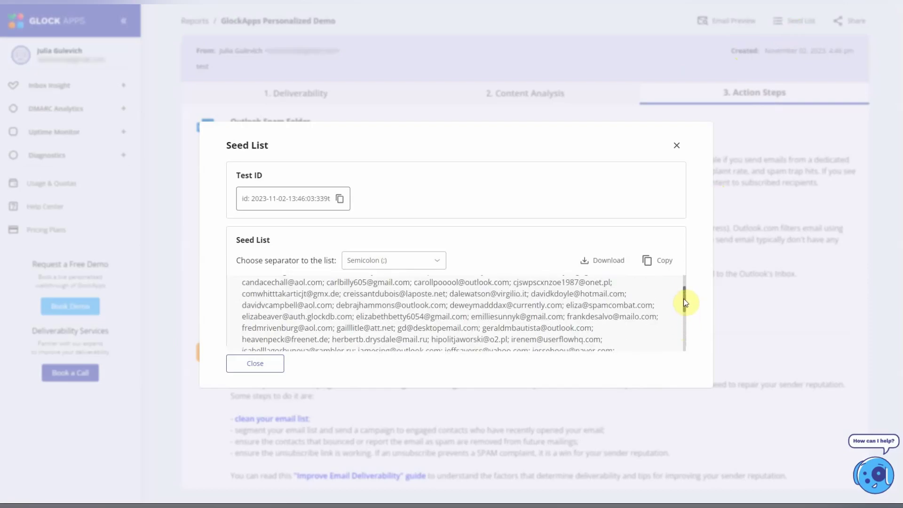
click(678, 146)
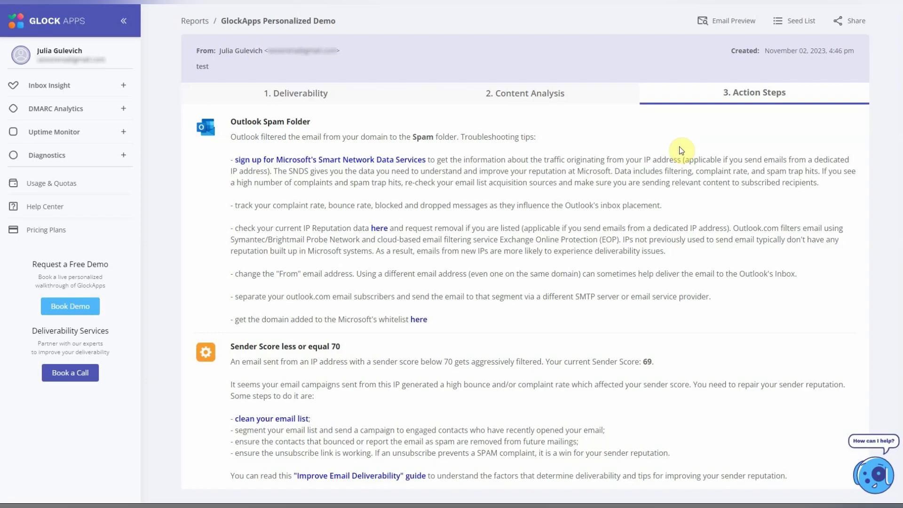
Step: Open the Share dialog and copy the report's shared link to the clipboard
click(840, 26)
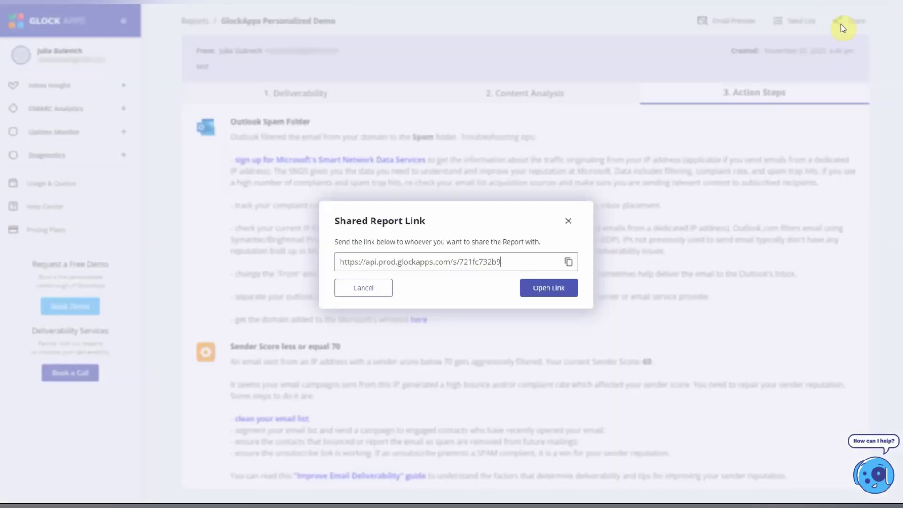
click(569, 264)
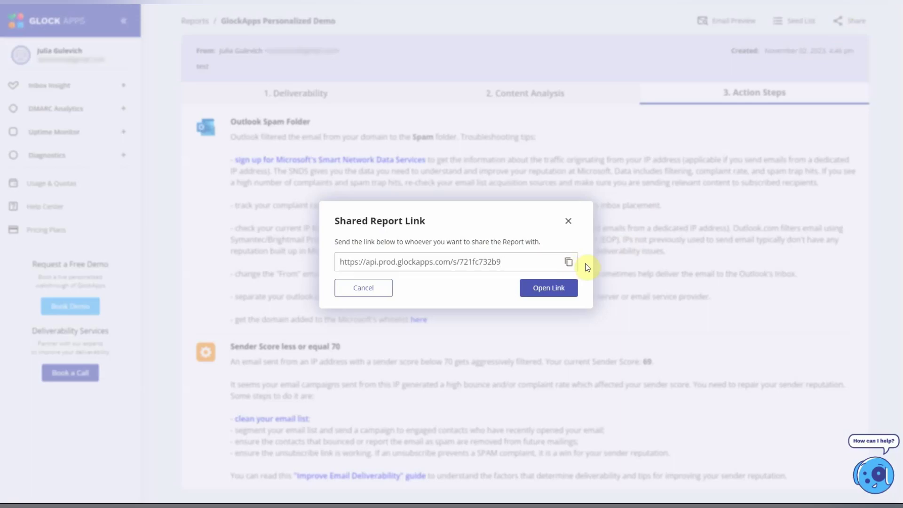
Step: Close the share dialog and view the Deliverability results: 80.3% inbox, 18.2% spam
click(568, 223)
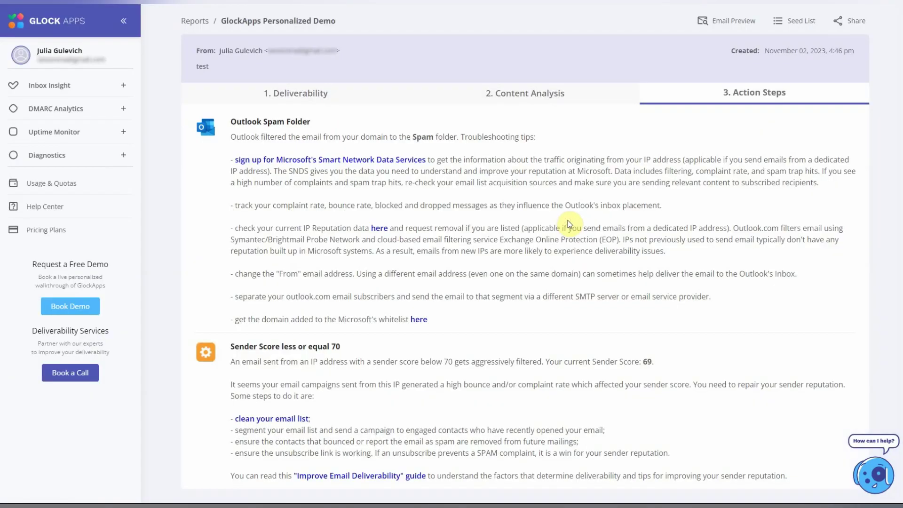
click(291, 96)
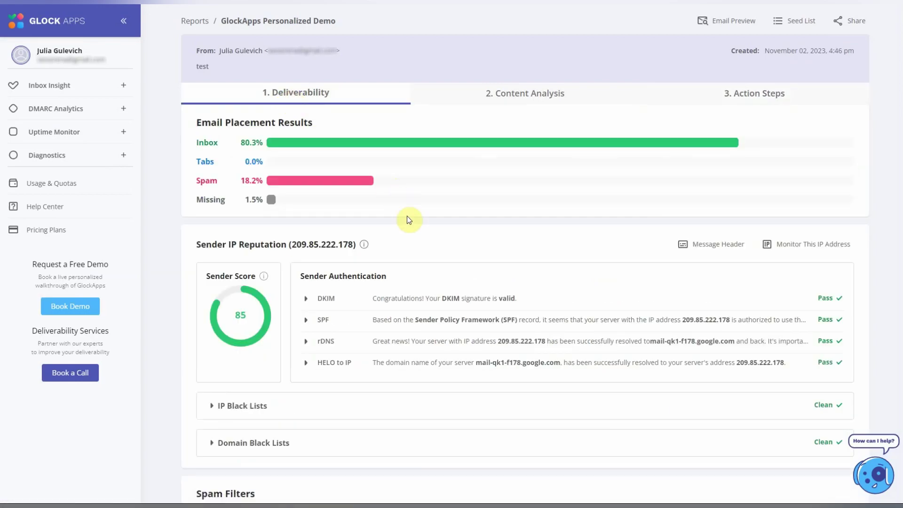